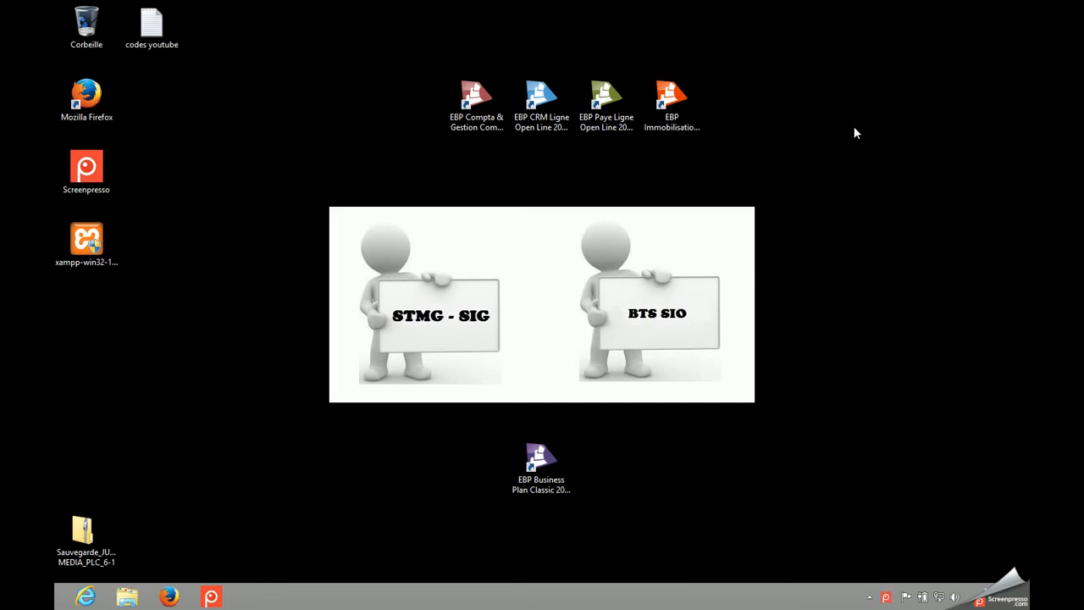
Launch EBP Gestion Commerciale Ligne Open Line v7.0 and open its Restauration assistant.
left_click(463, 102)
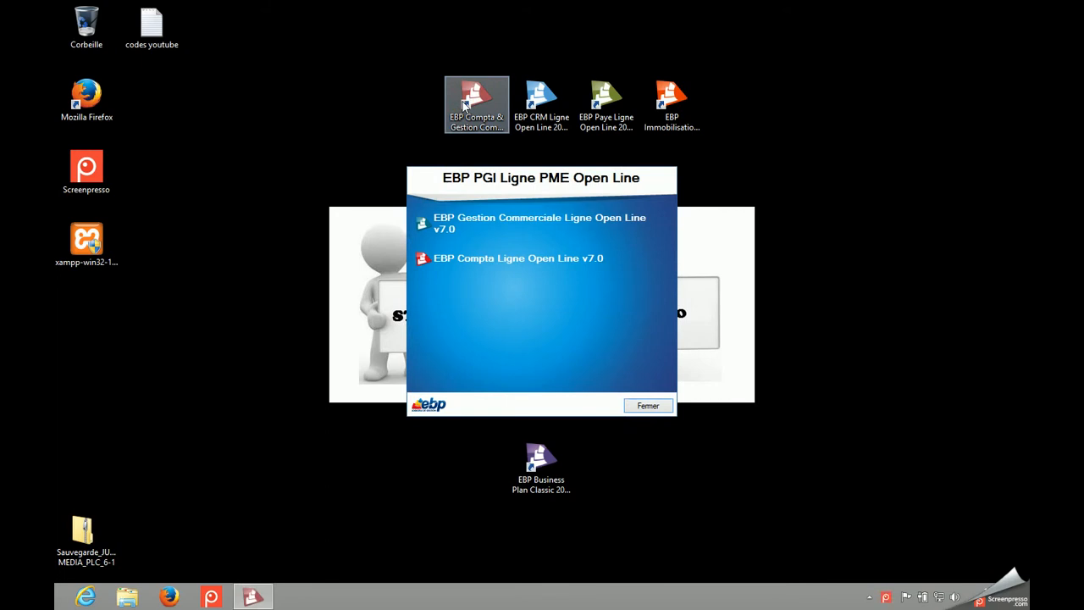
left_click(540, 223)
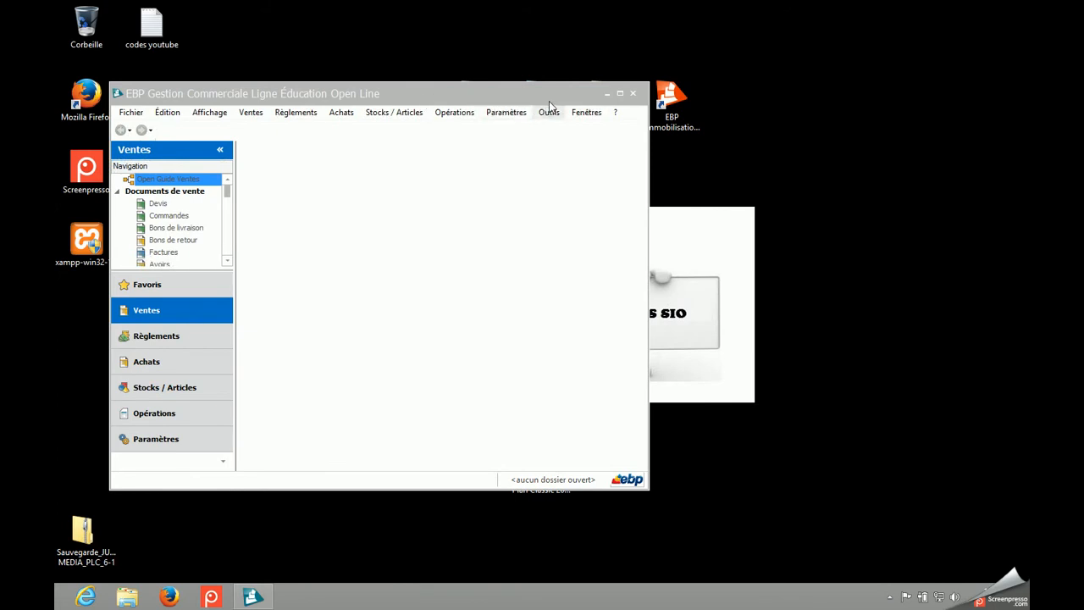
left_click(548, 113)
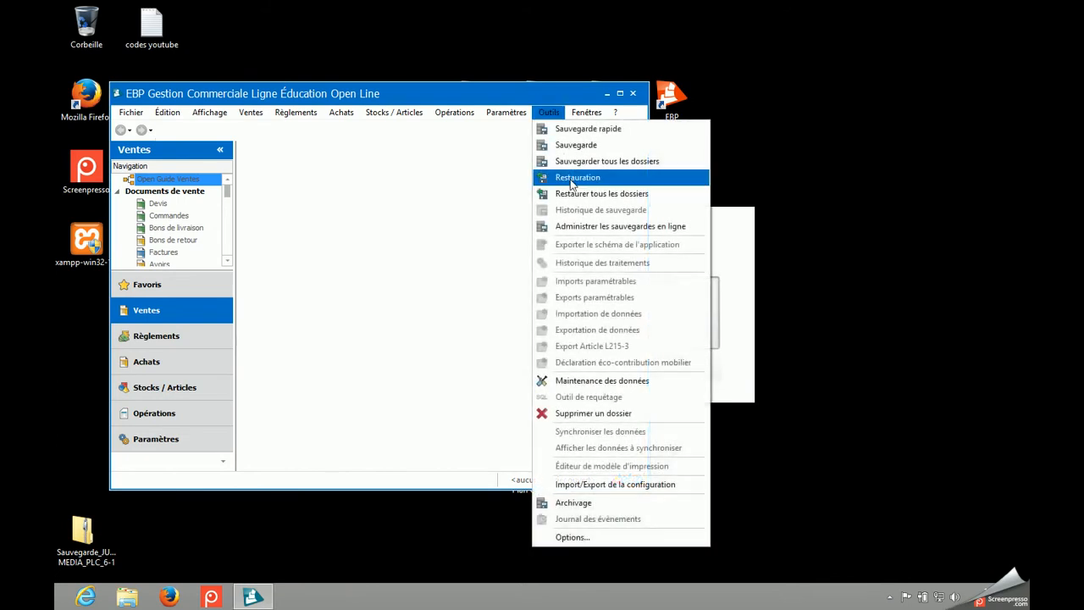
left_click(570, 179)
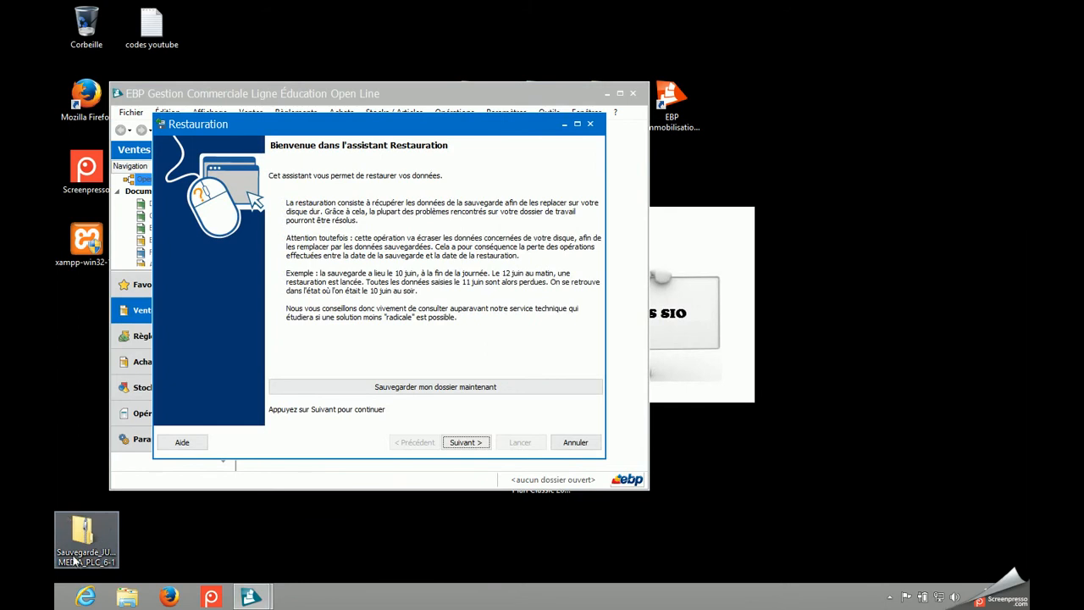
Choose the desktop file Sauvegarde_JUPITER MEDIA_PLC_6-1.zip as the backup to restore.
left_click(466, 442)
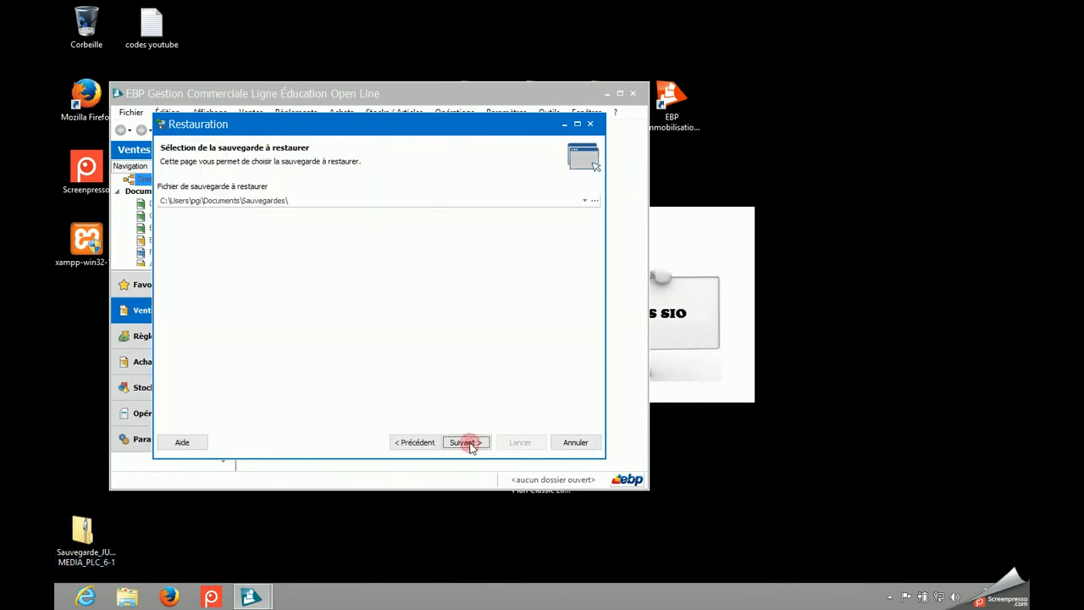
left_click(595, 202)
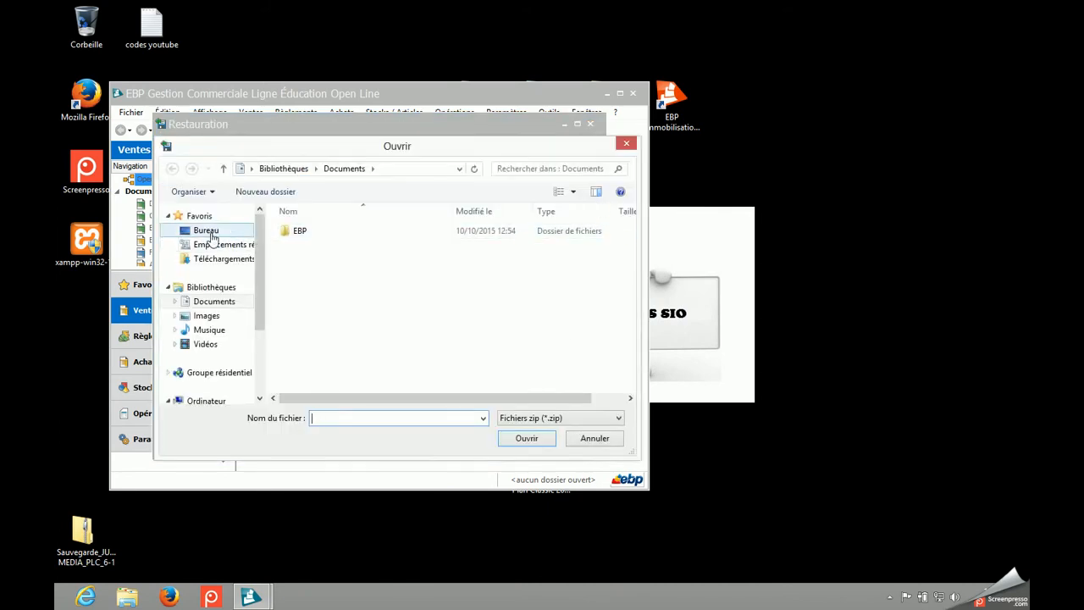
left_click(206, 231)
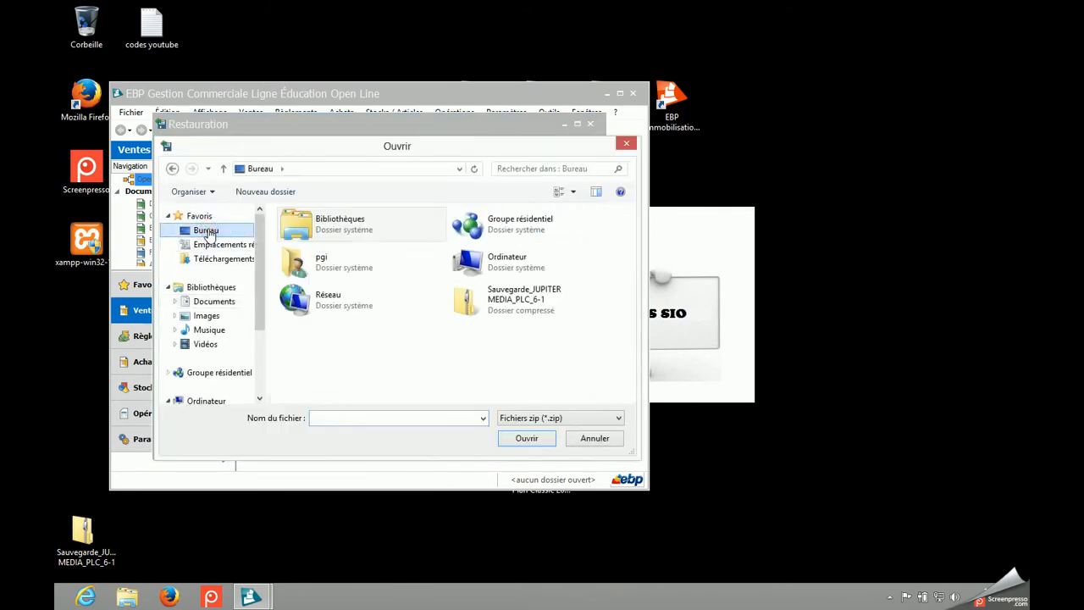
left_click(519, 307)
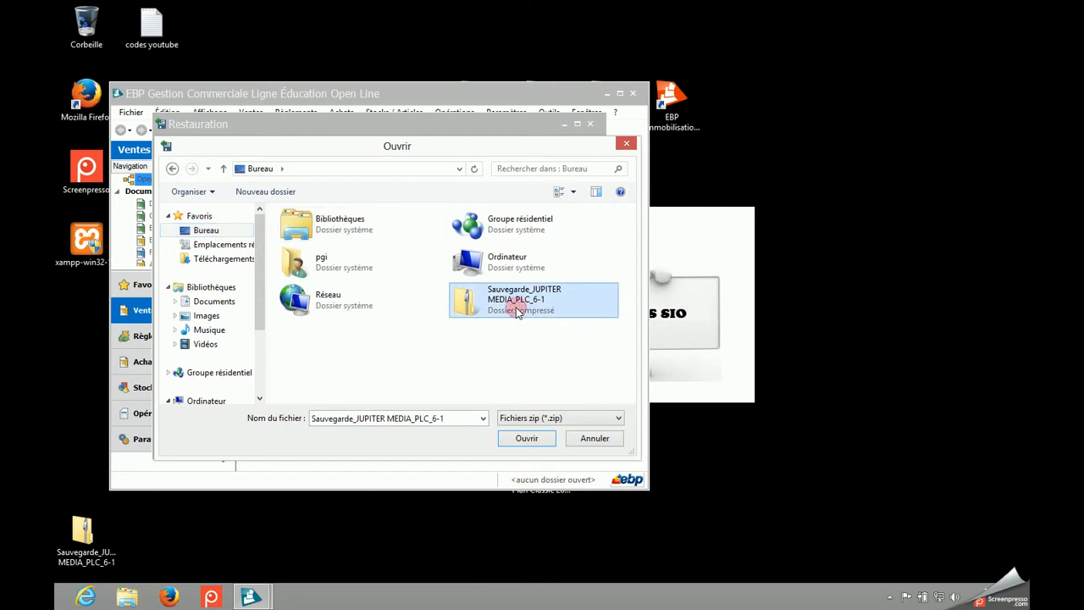
left_click(525, 441)
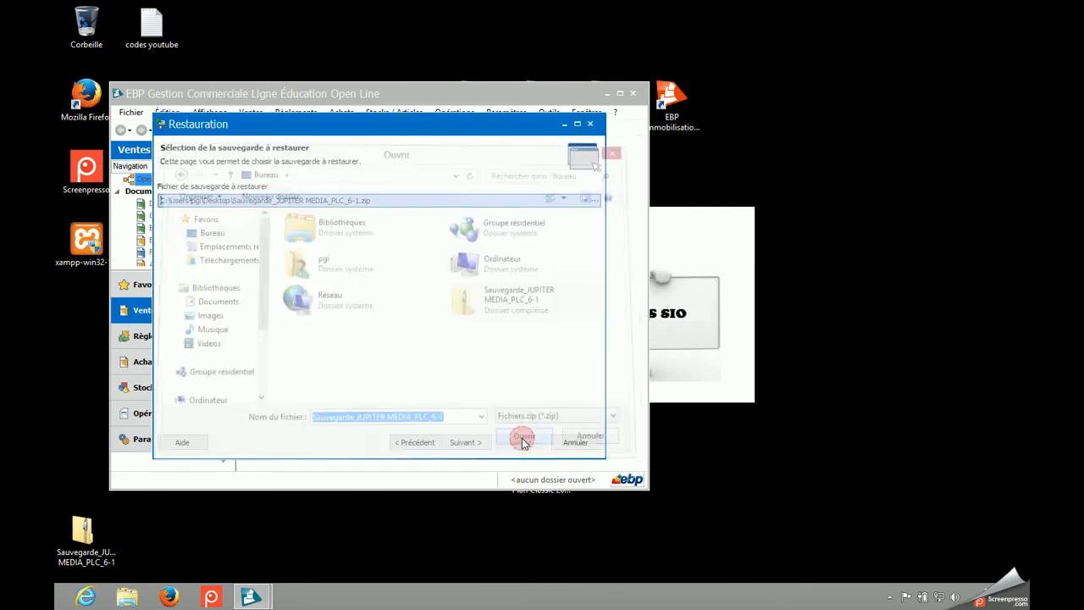
left_click(479, 442)
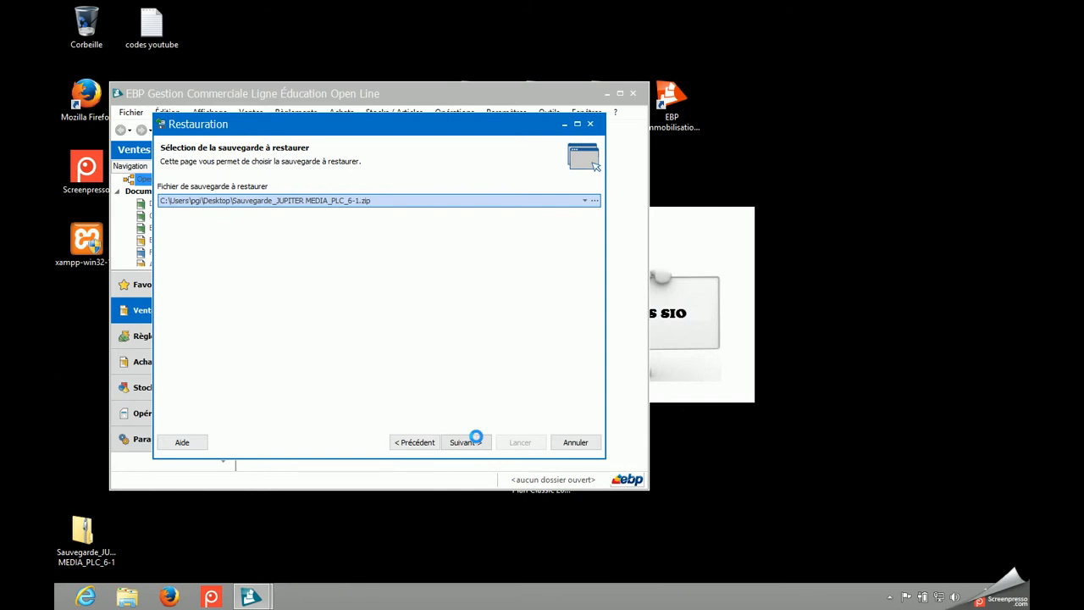
left_click(476, 439)
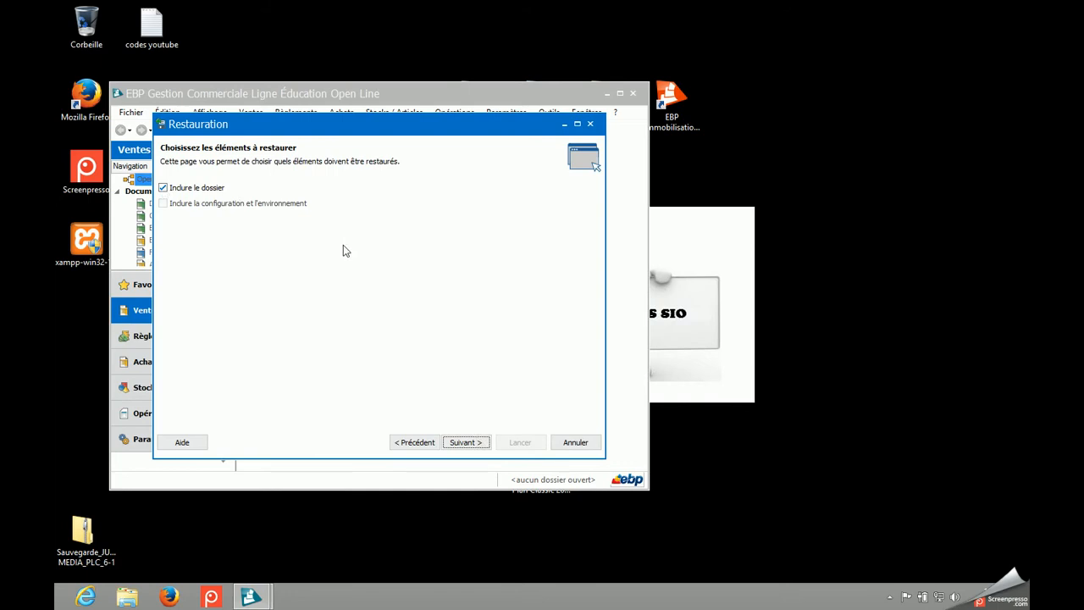
Include the dossier in the restoration and keep the Immobilisations, Gestion Commerciale, Compta and CRM applications selected.
left_click(467, 444)
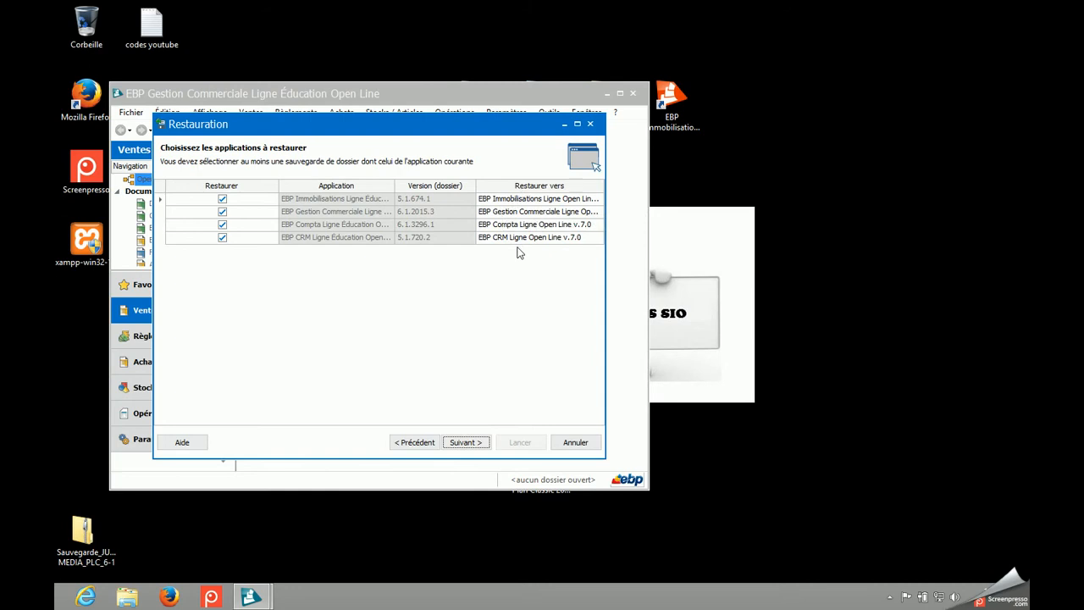
left_click(472, 446)
left_click(472, 446)
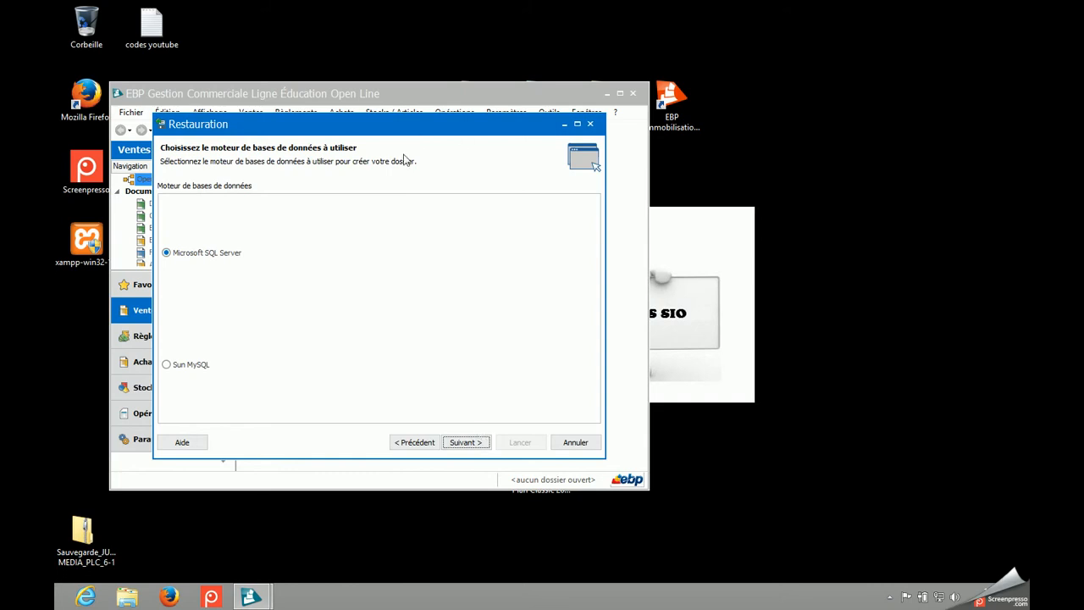
For EBP Immobilisations, accept the Microsoft SQL Server engine and the Poste client + serveur installation without advanced connection options.
left_click_drag(431, 134, 536, 138)
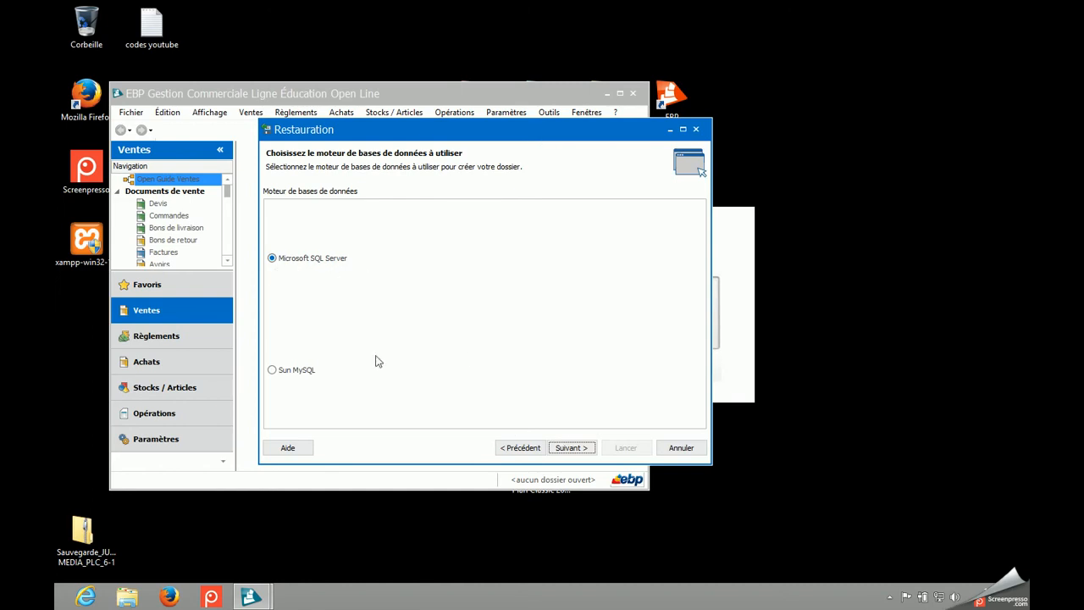
left_click(585, 443)
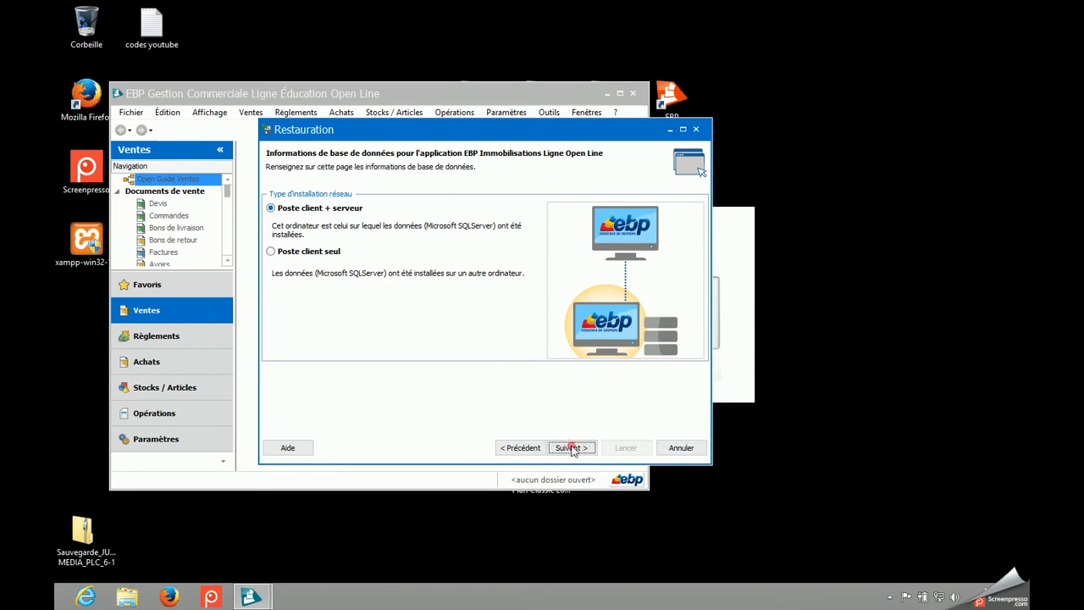
left_click(573, 449)
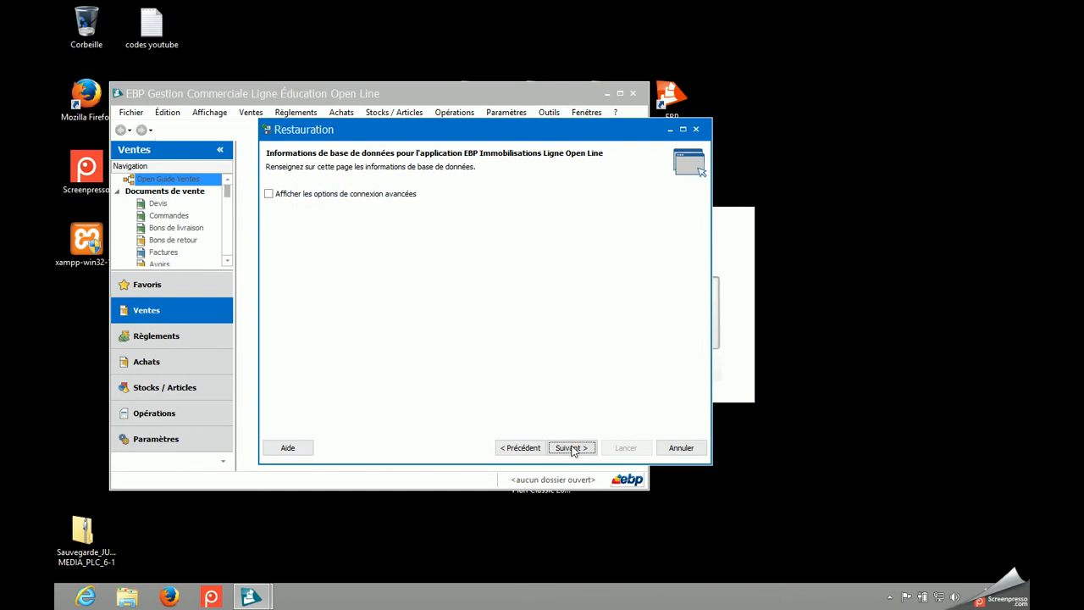
left_click(572, 449)
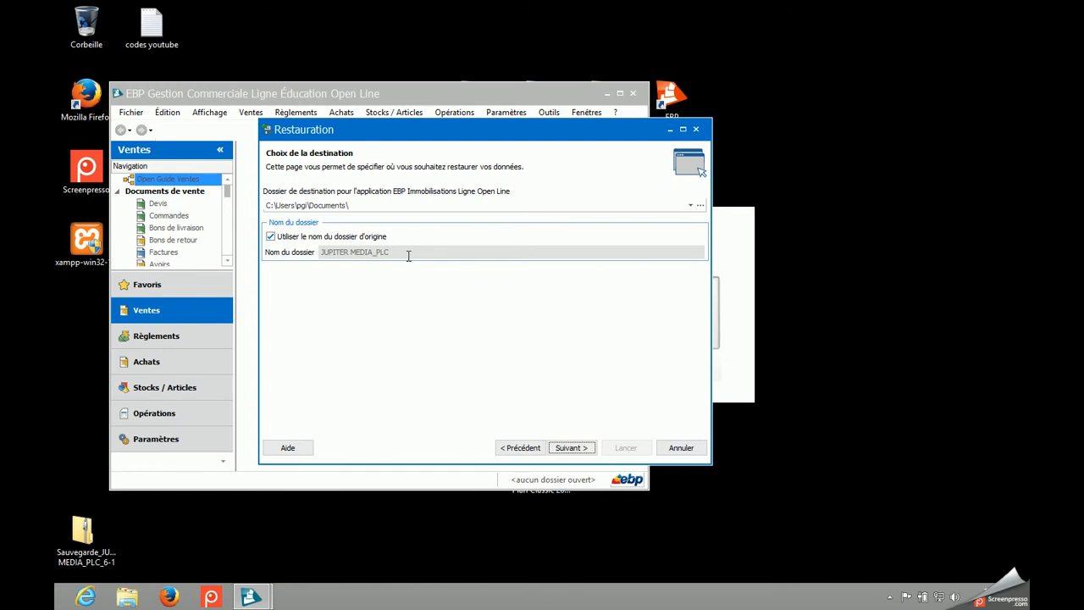
Keep the original dossier name JUPITER MEDIA_PLC and the Documents destination folder for EBP Immobilisations.
left_click(271, 237)
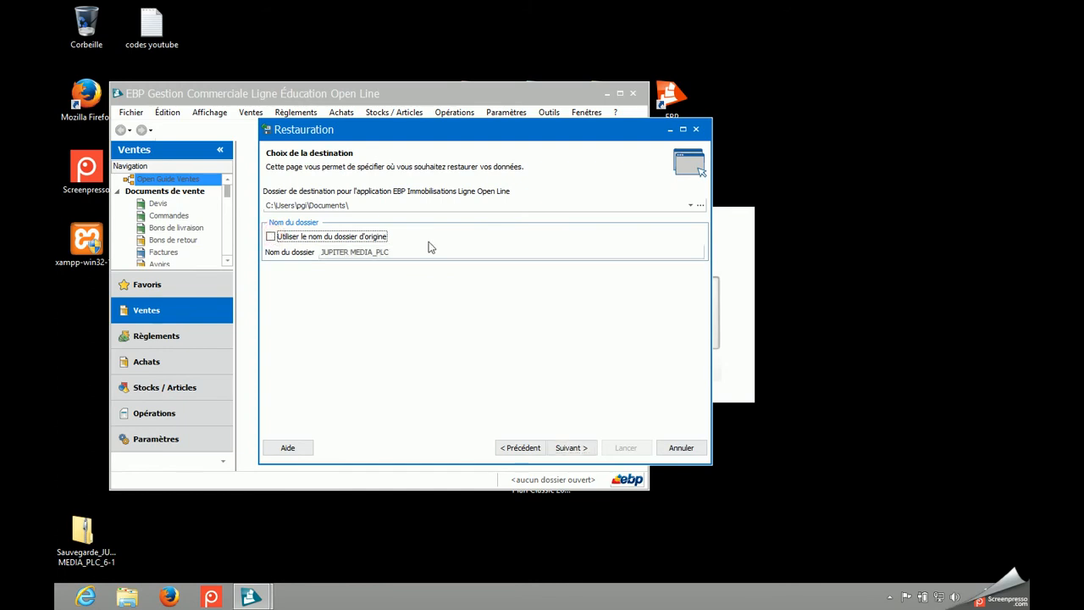
left_click(271, 237)
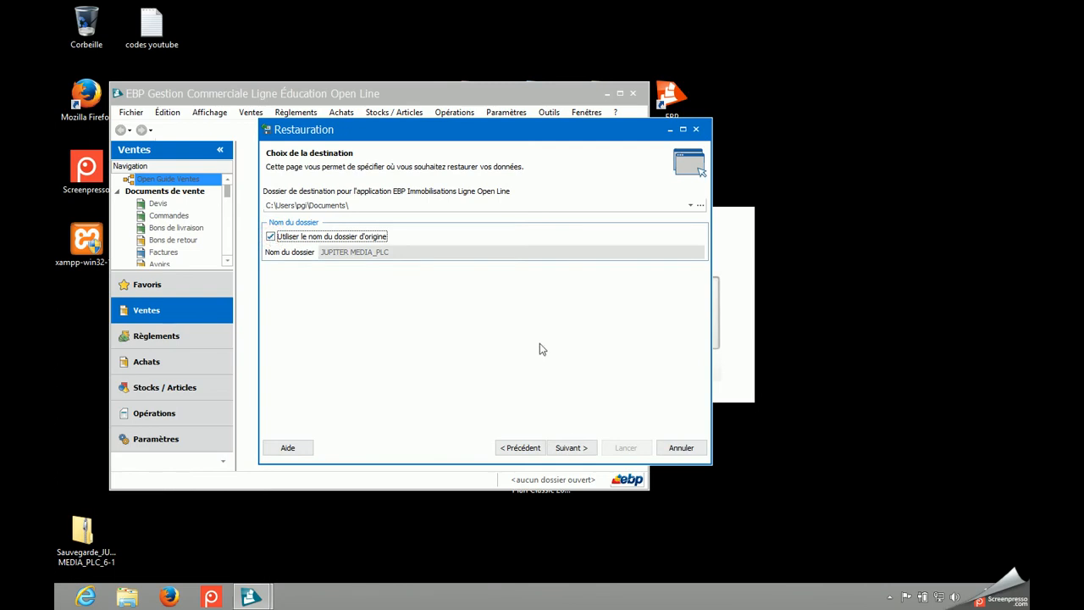
left_click(570, 448)
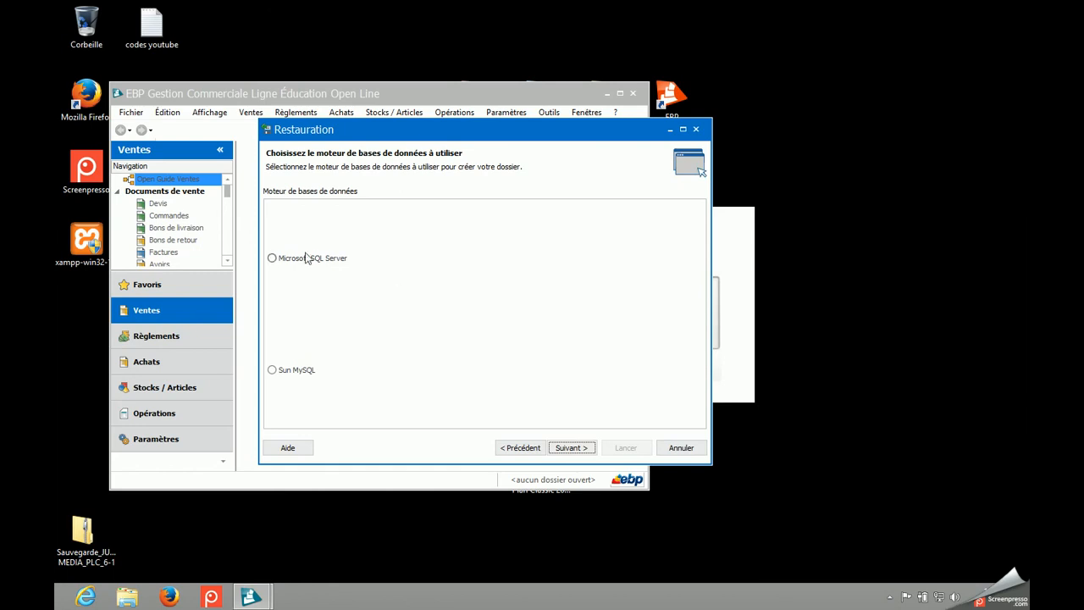
For EBP Gestion Commerciale, choose Microsoft SQL Server with Poste client + serveur and keep the default destination and original dossier name.
left_click(272, 259)
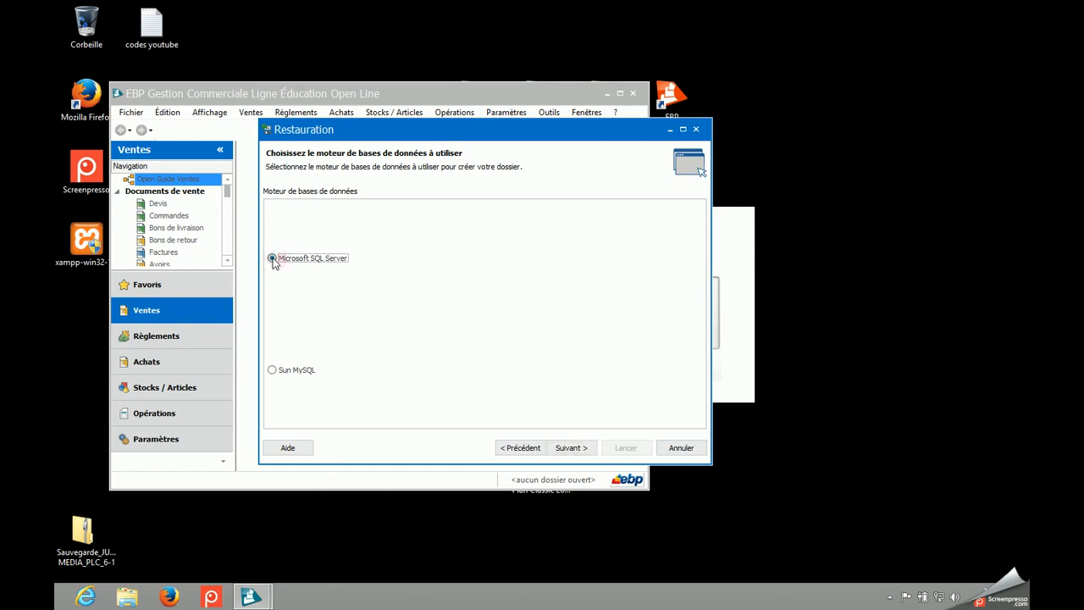
left_click(572, 447)
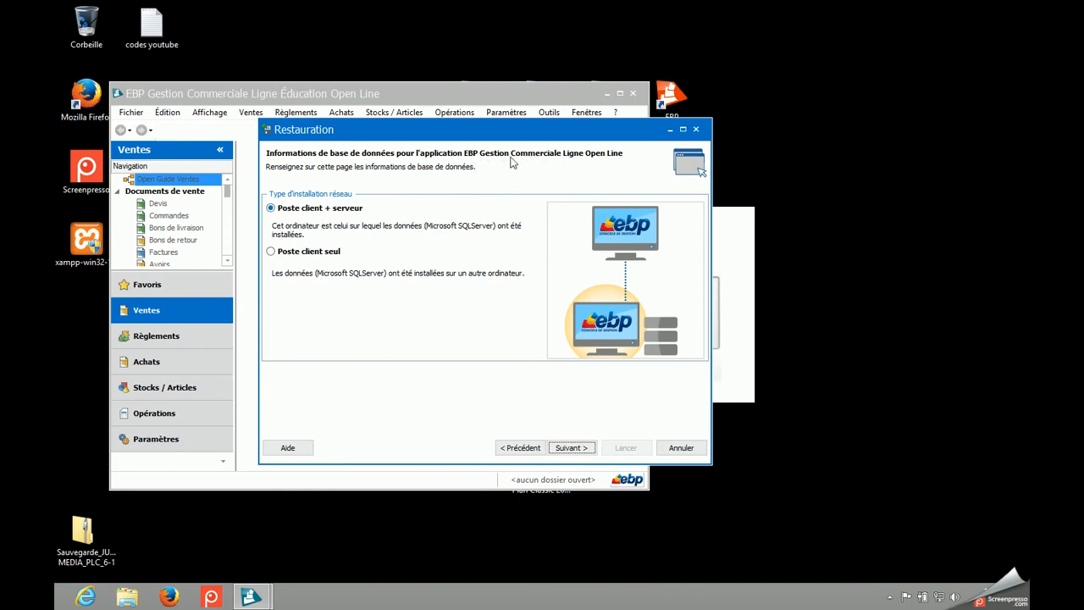
left_click(572, 448)
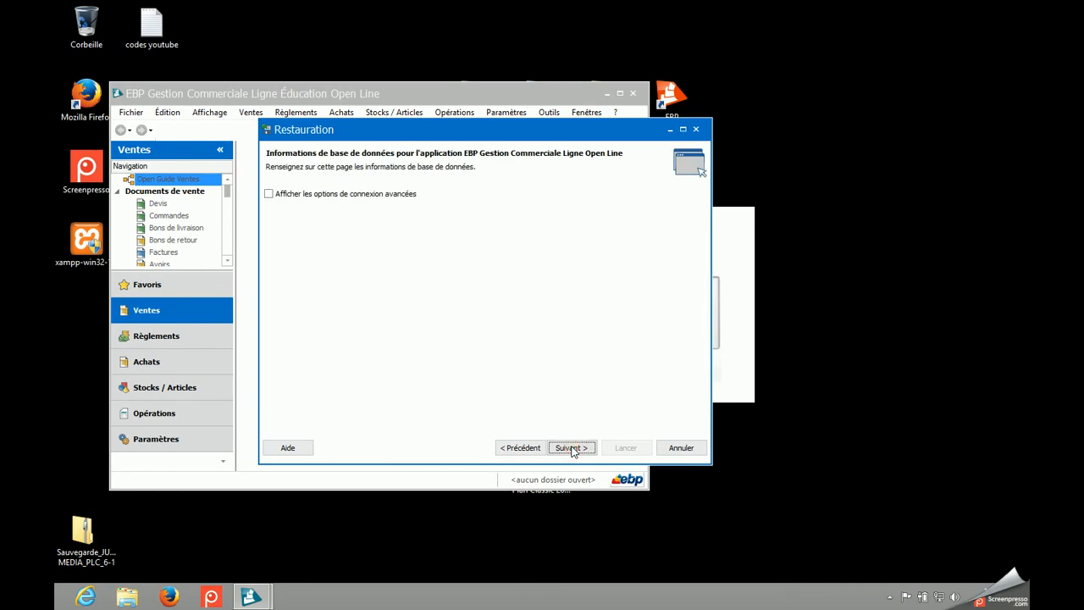
left_click(572, 449)
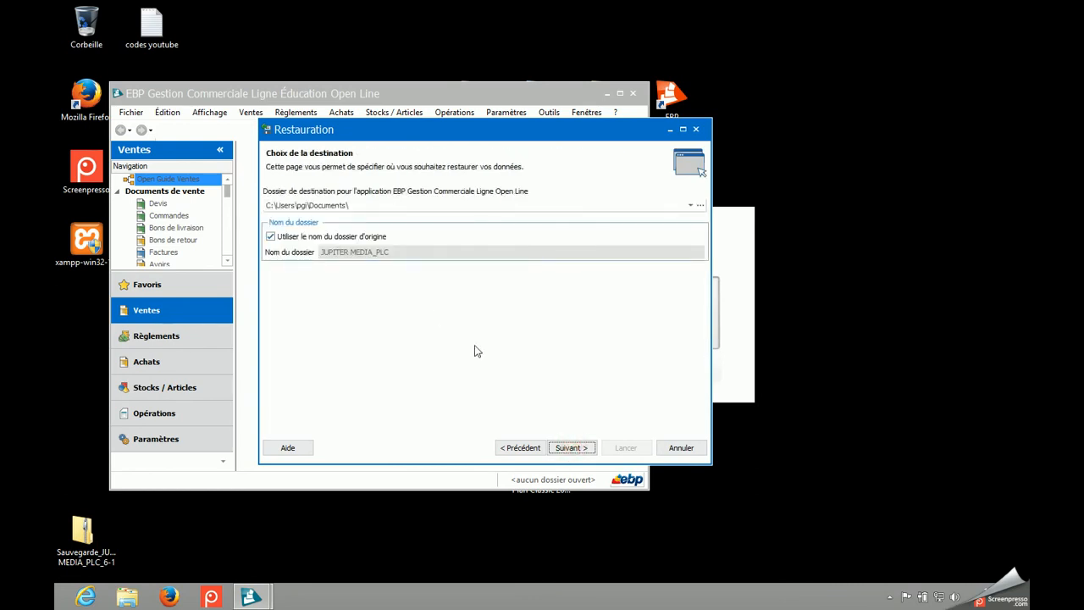
left_click(572, 449)
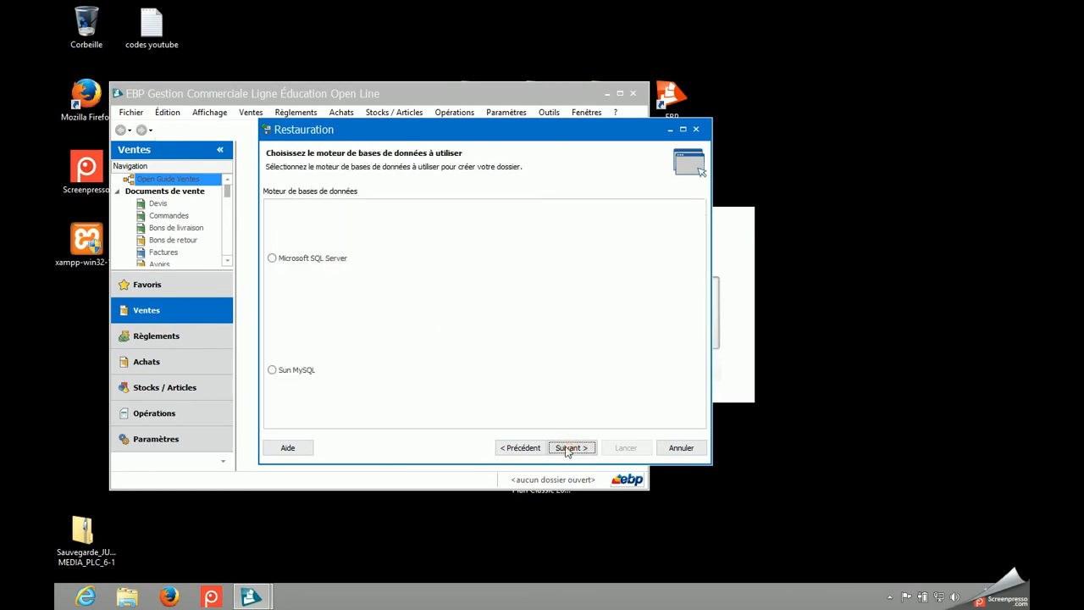
For EBP Compta, choose Microsoft SQL Server with Poste client + serveur and keep the default destination and original dossier name.
left_click(286, 260)
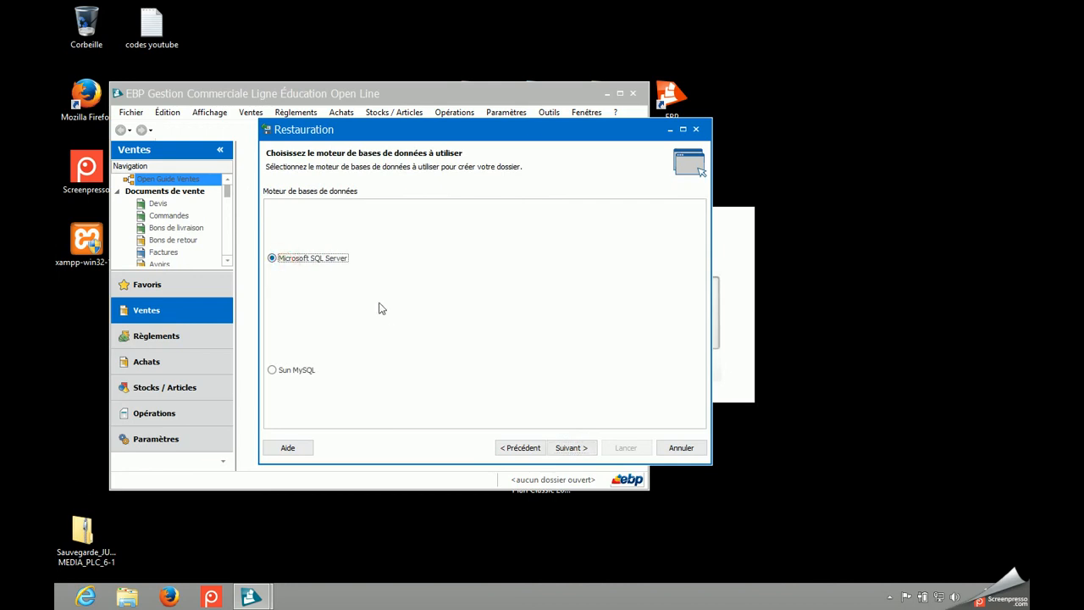
left_click(575, 448)
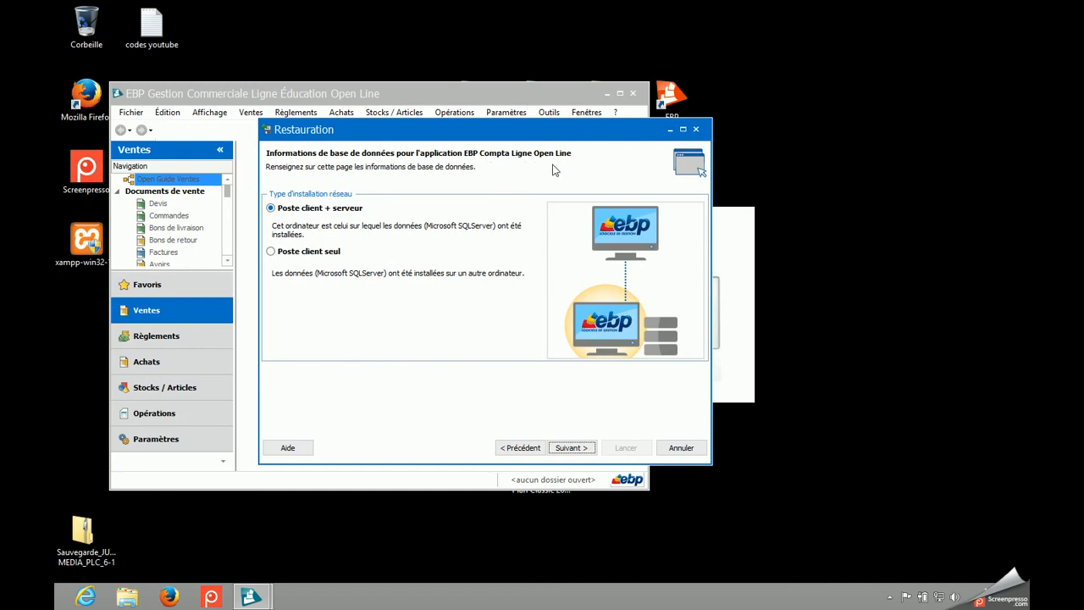
left_click(575, 448)
left_click(572, 448)
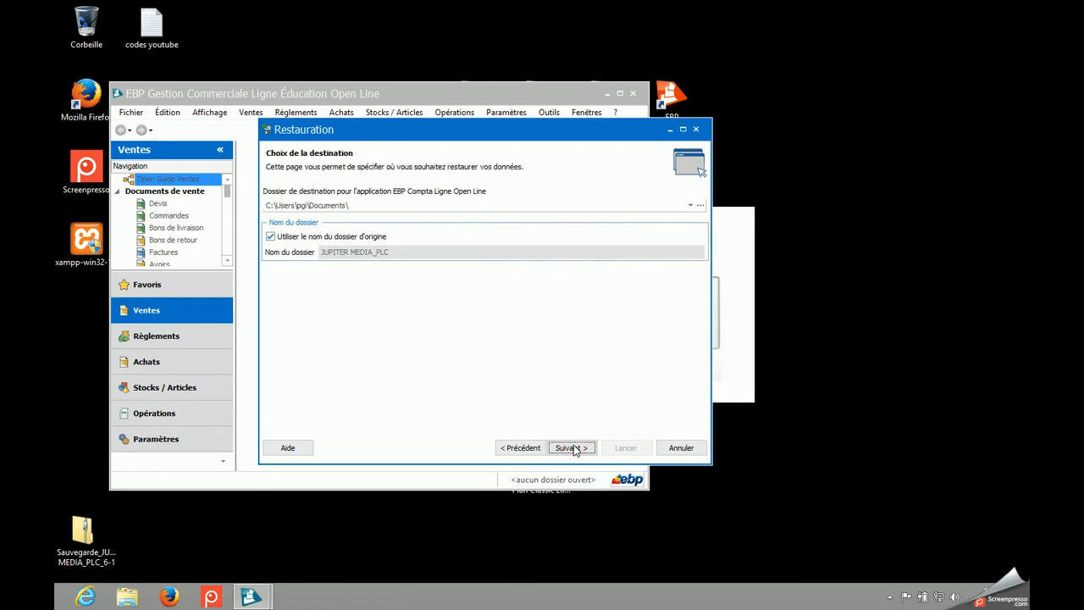
left_click(574, 449)
For EBP CRM, choose Microsoft SQL Server with Poste client + serveur, keep the default destination and dossier name, and proceed to the summary.
left_click(272, 259)
left_click(576, 449)
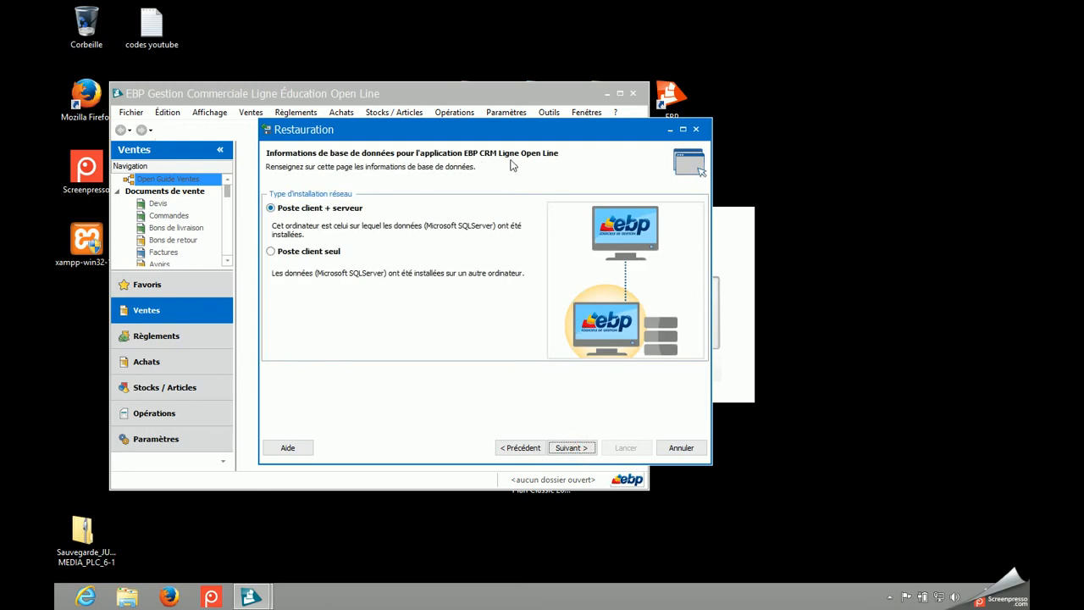
left_click(582, 450)
left_click(581, 449)
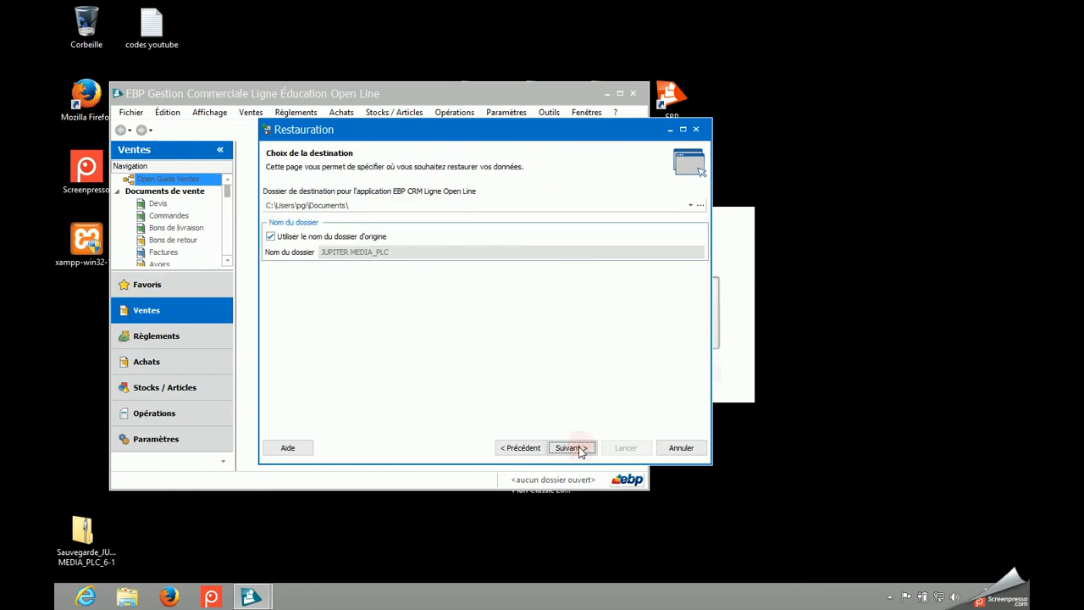
left_click(581, 450)
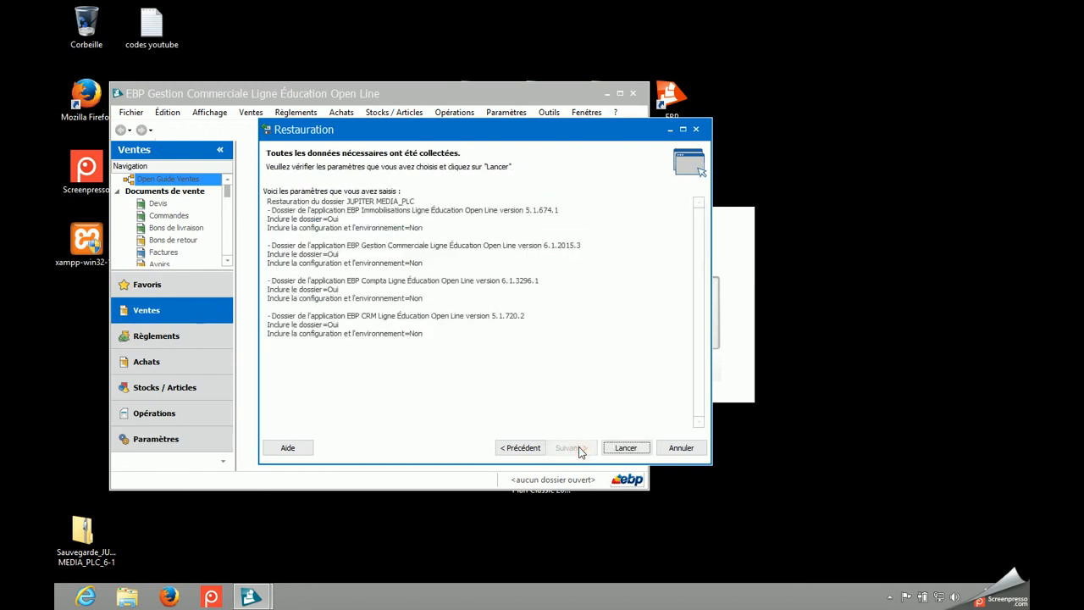